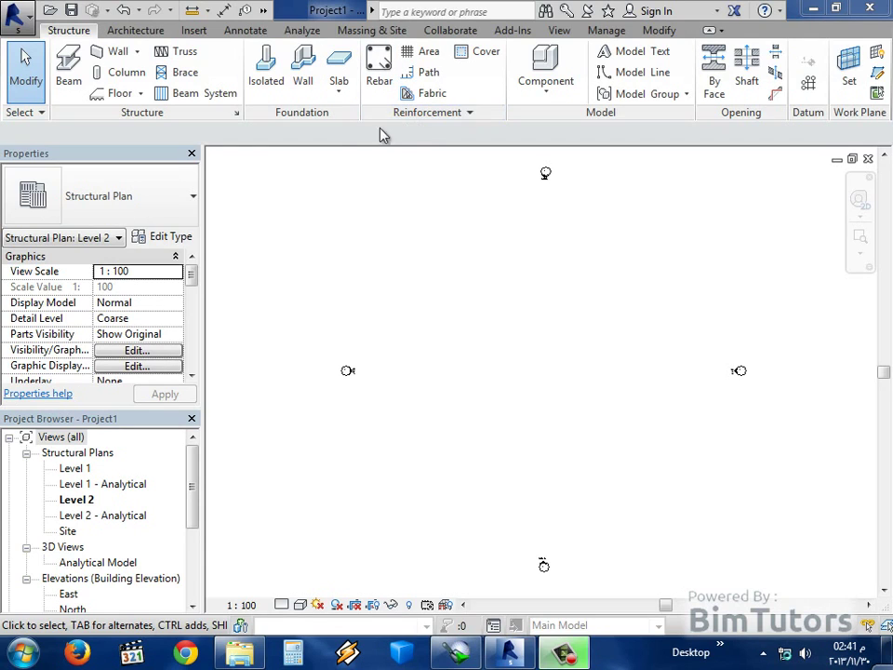
Step: Review the ribbon's tool categories from Architecture through Modify, then return to the Structure tools
left_click(120, 30)
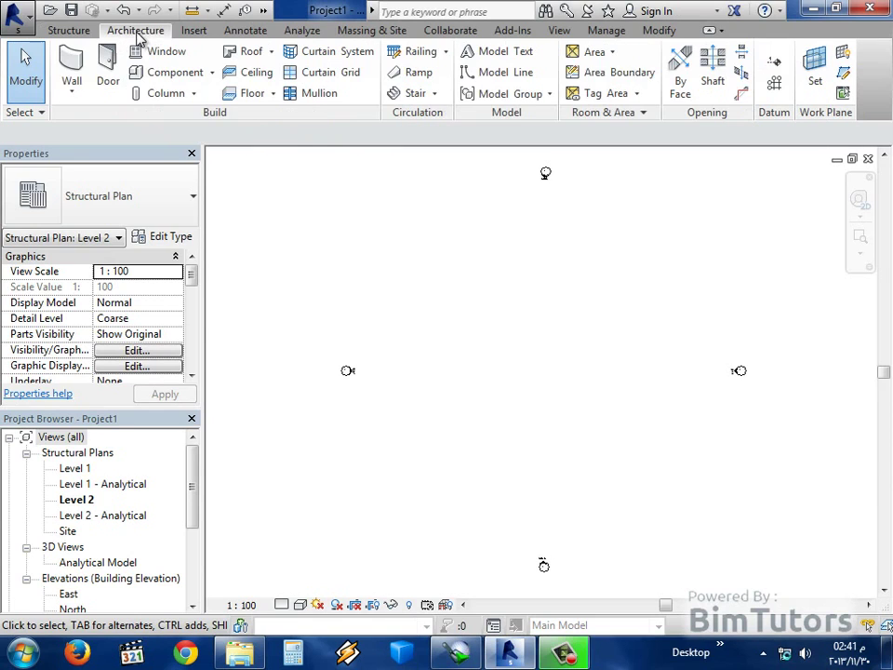
left_click(195, 31)
left_click(246, 30)
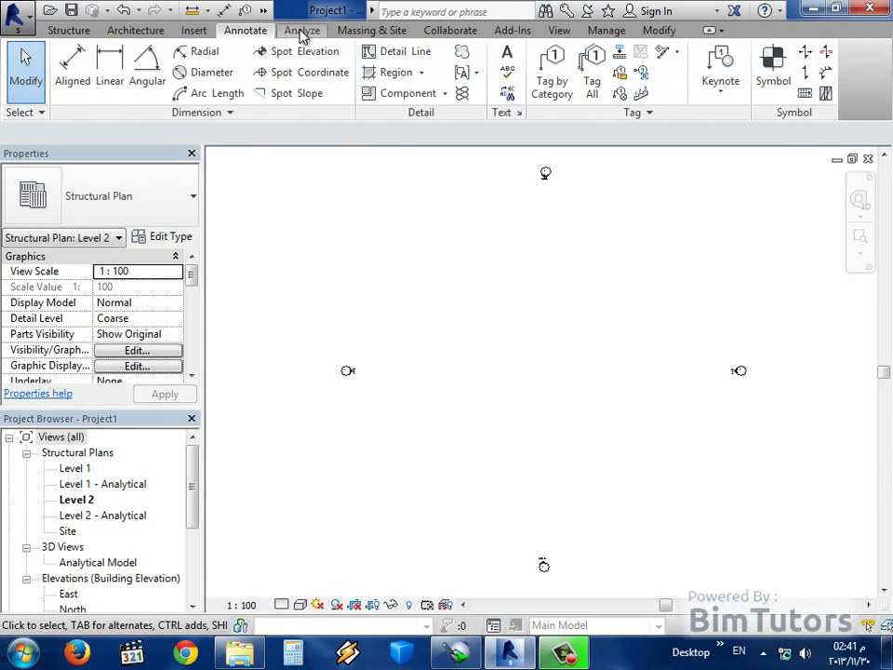
left_click(304, 32)
left_click(369, 32)
left_click(437, 31)
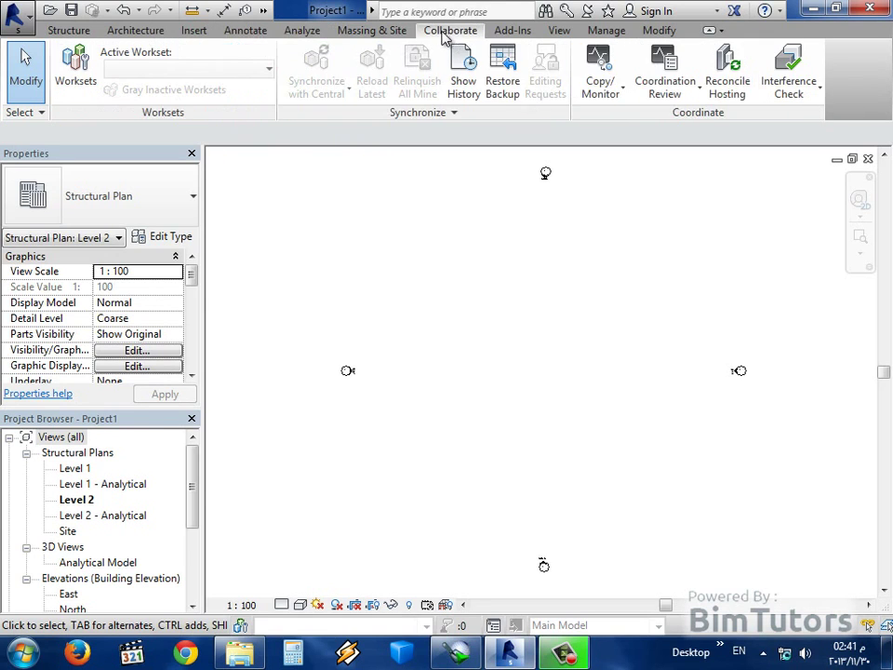
left_click(517, 32)
left_click(562, 31)
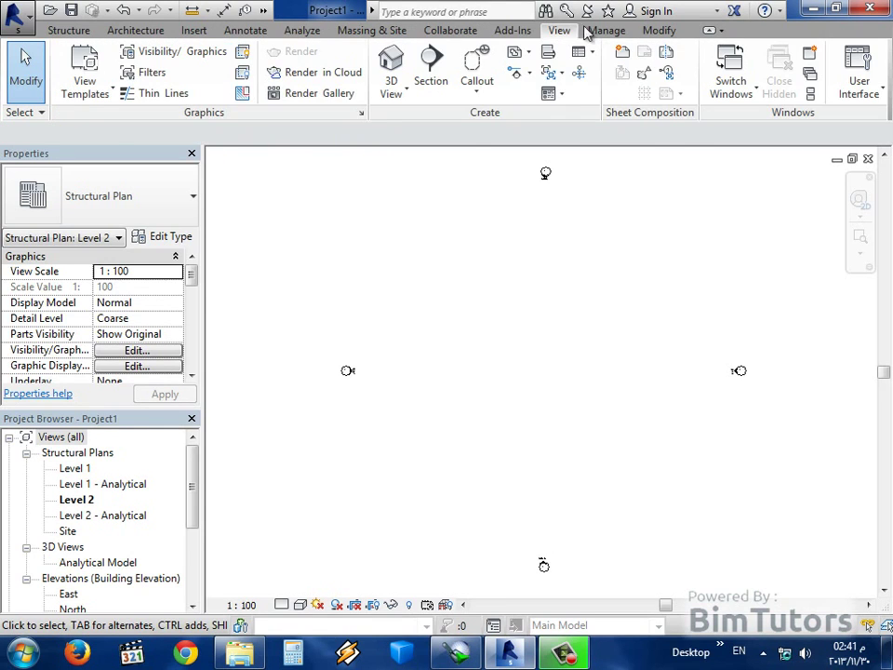
left_click(606, 31)
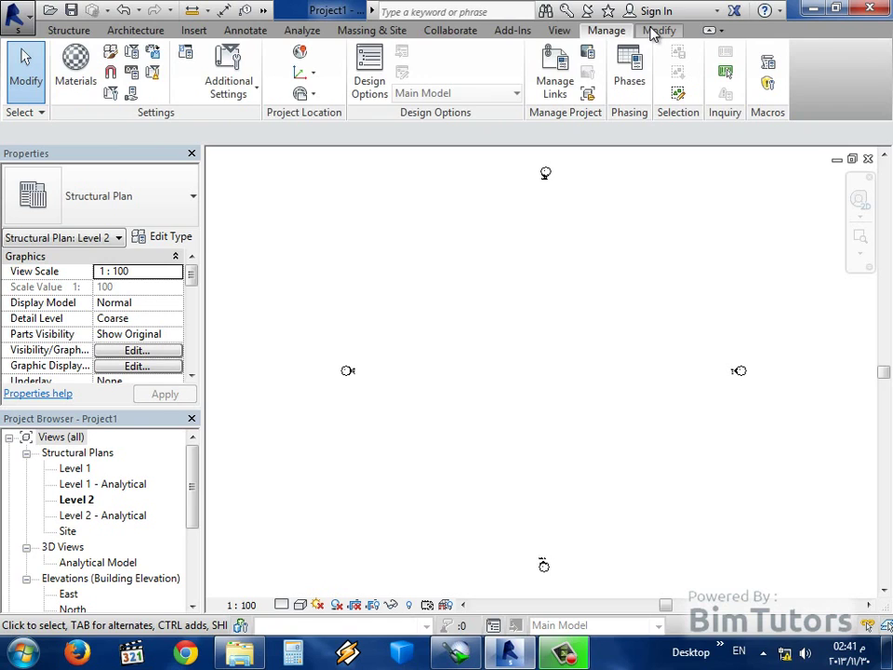
left_click(653, 31)
left_click(84, 32)
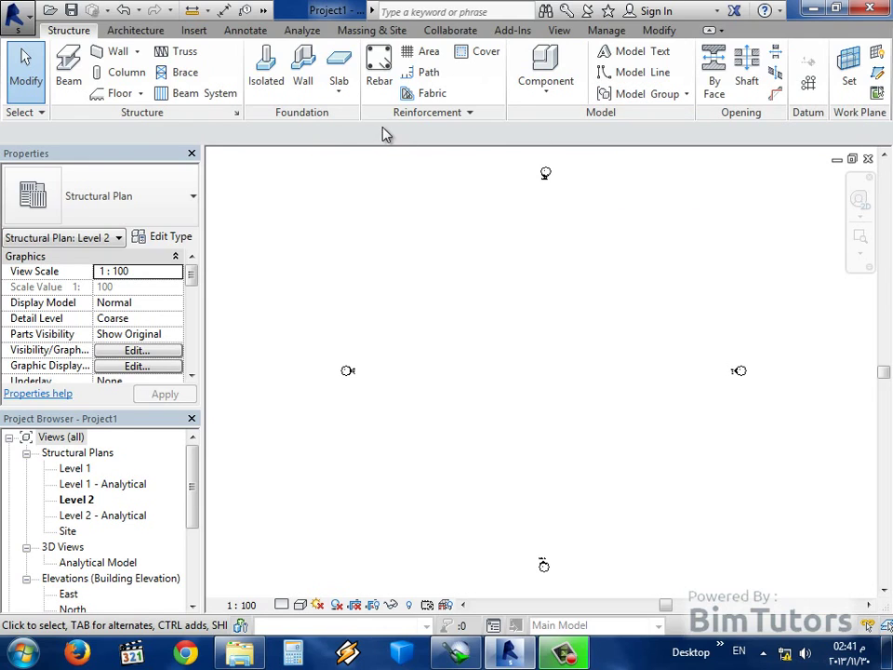
Step: Inspect the placement options of the Beam and structural Wall commands and the available wall variants
left_click(69, 72)
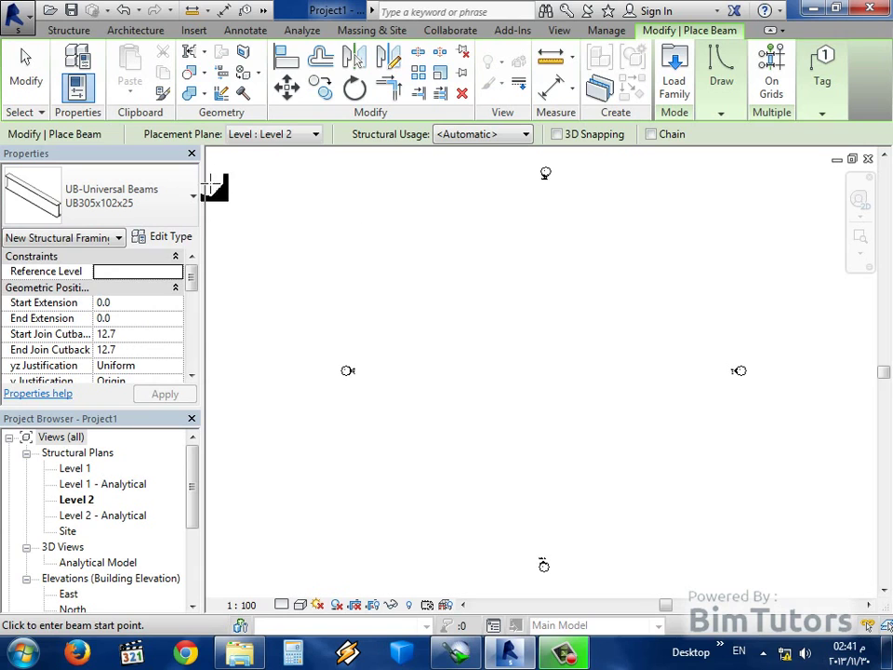
left_click(19, 60)
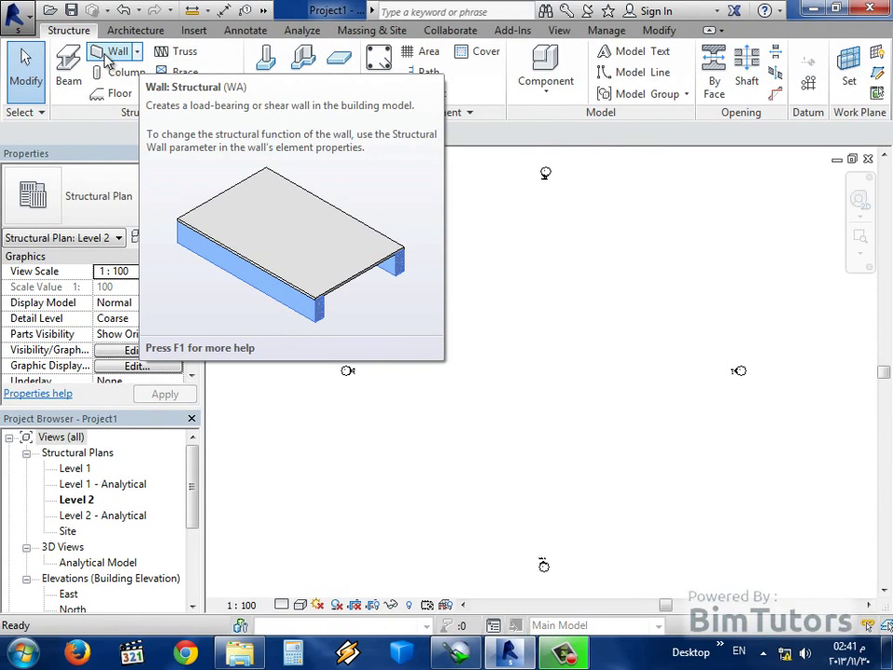
left_click(106, 58)
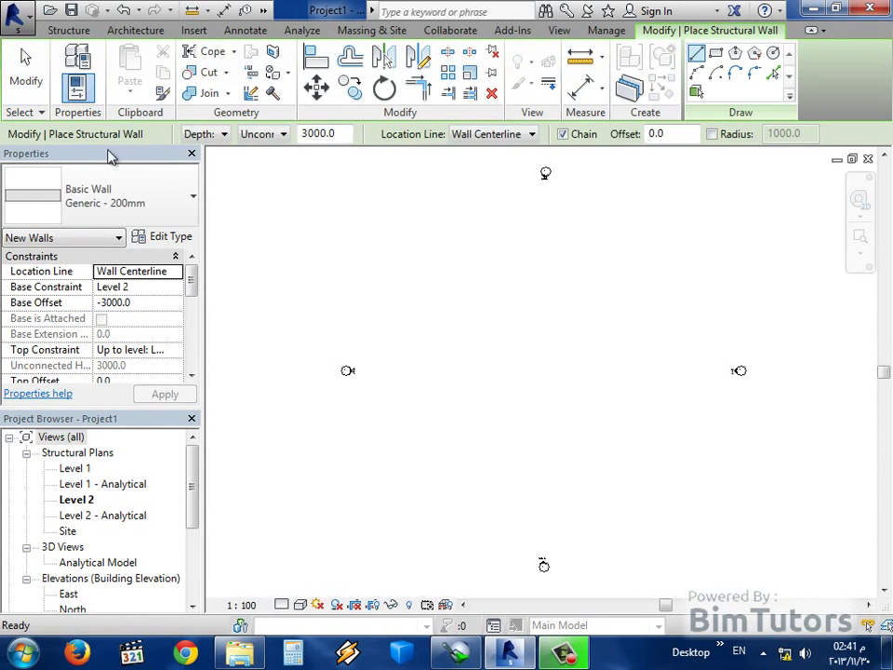
left_click(34, 74)
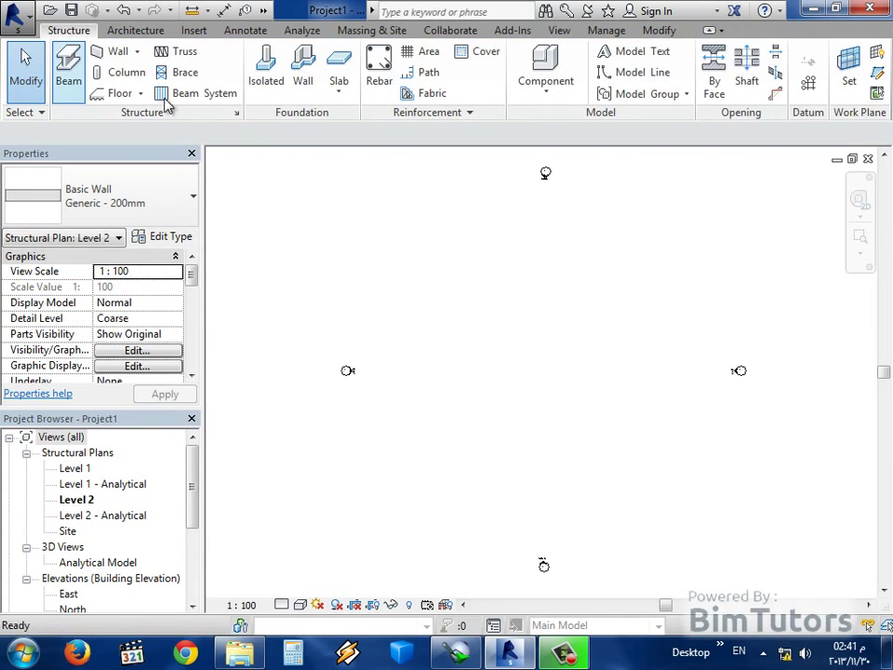
left_click(137, 58)
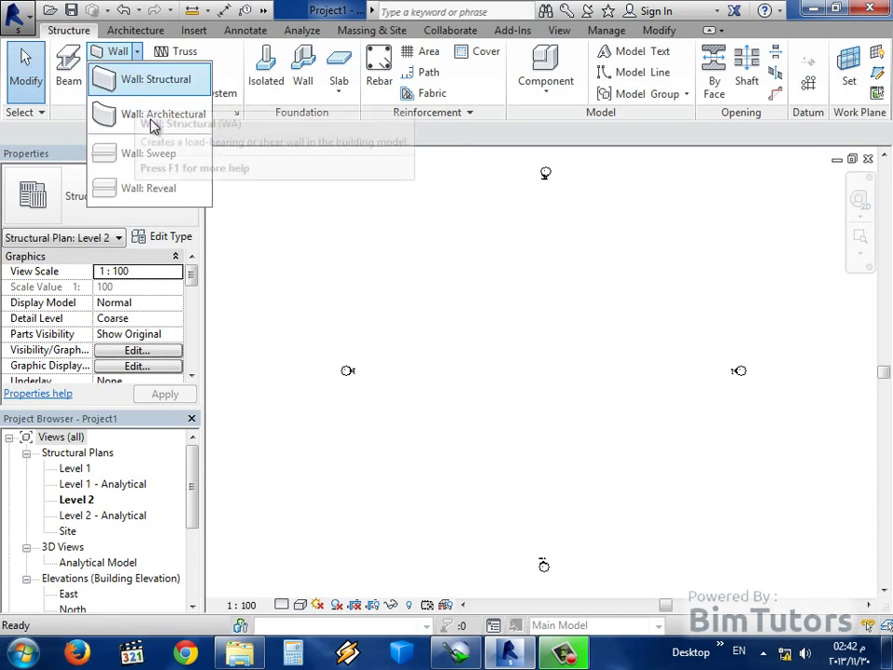
left_click(277, 142)
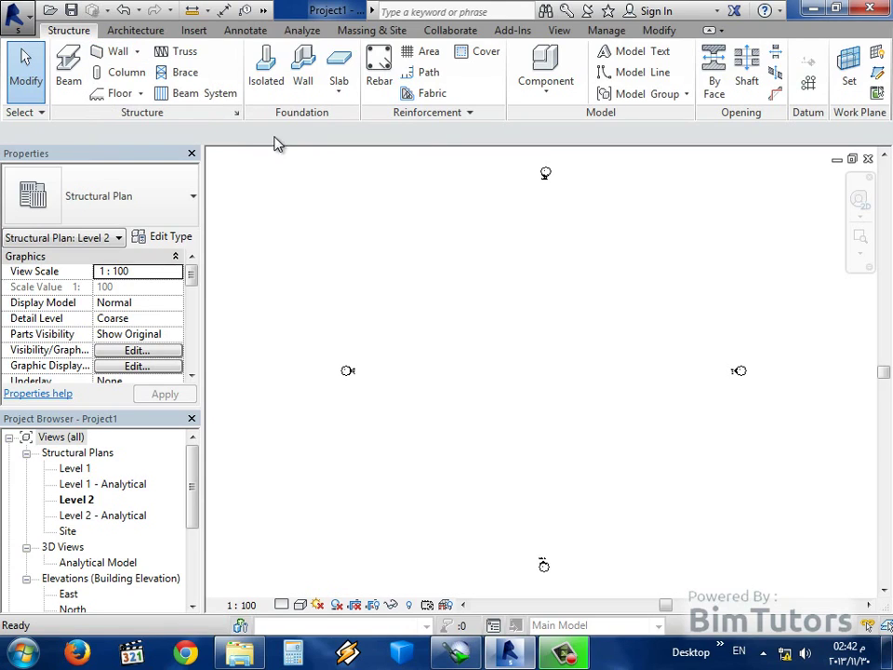
Step: Examine the additional reinforcement settings and the dimension type settings
left_click(470, 113)
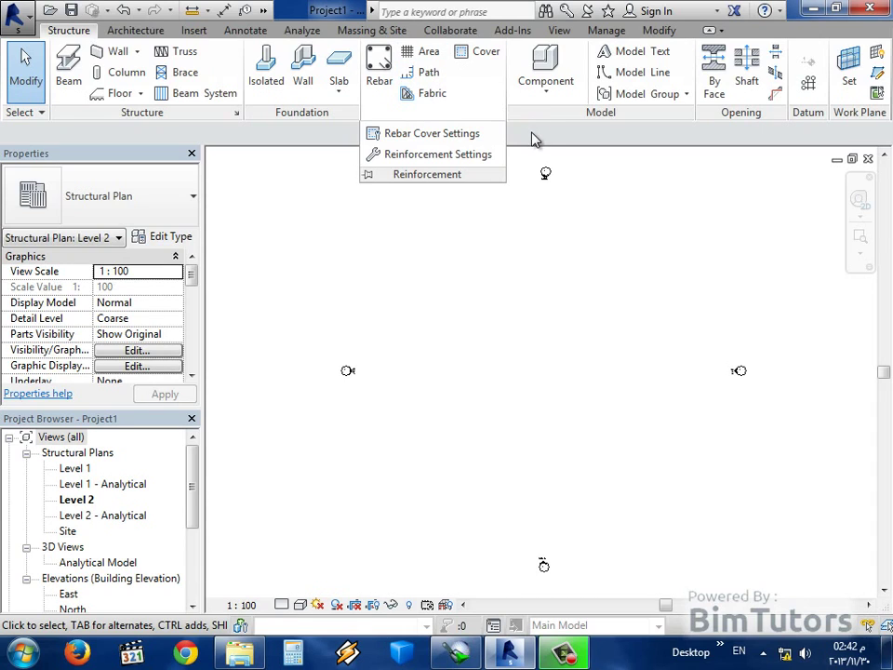
left_click(247, 31)
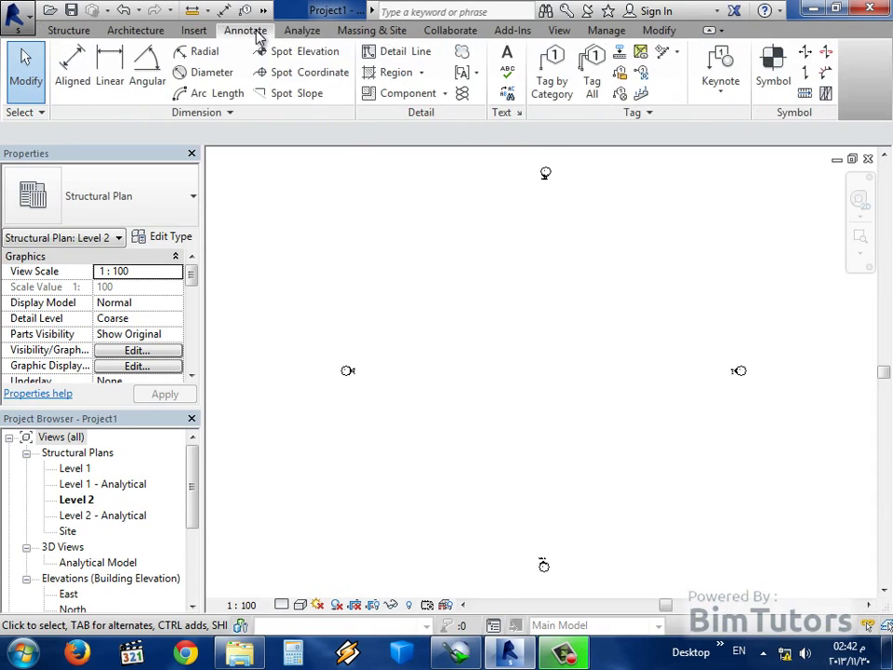
left_click(247, 113)
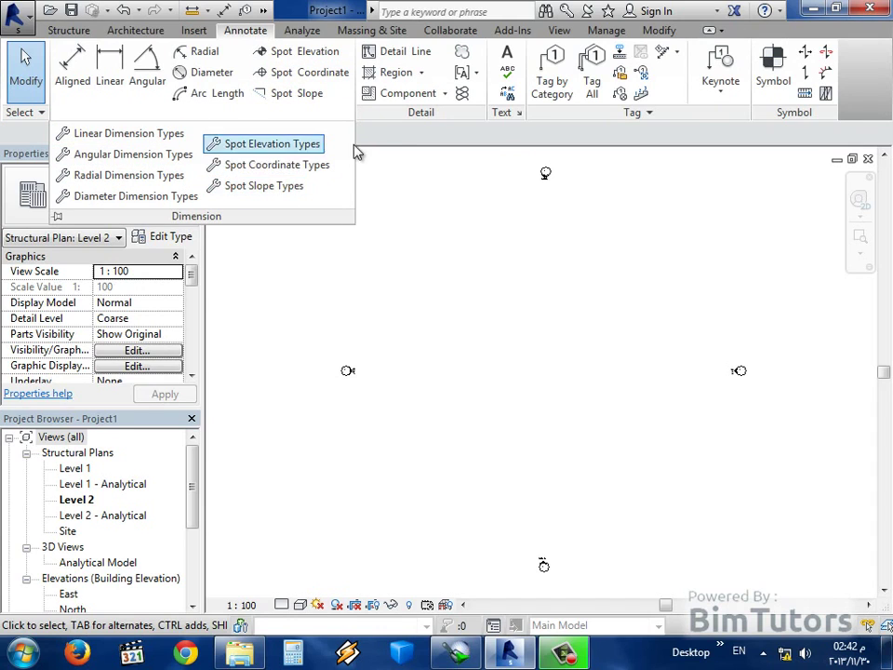
Step: Inspect the type properties of the 2.5mm Arial text type, leaving its parameters as they are
left_click(519, 114)
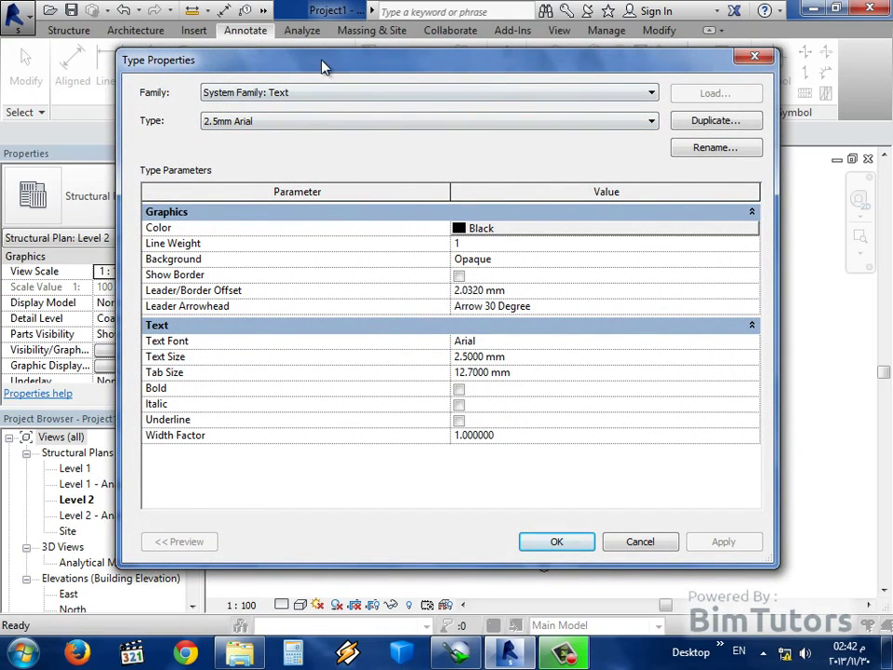
left_click_drag(324, 65, 340, 101)
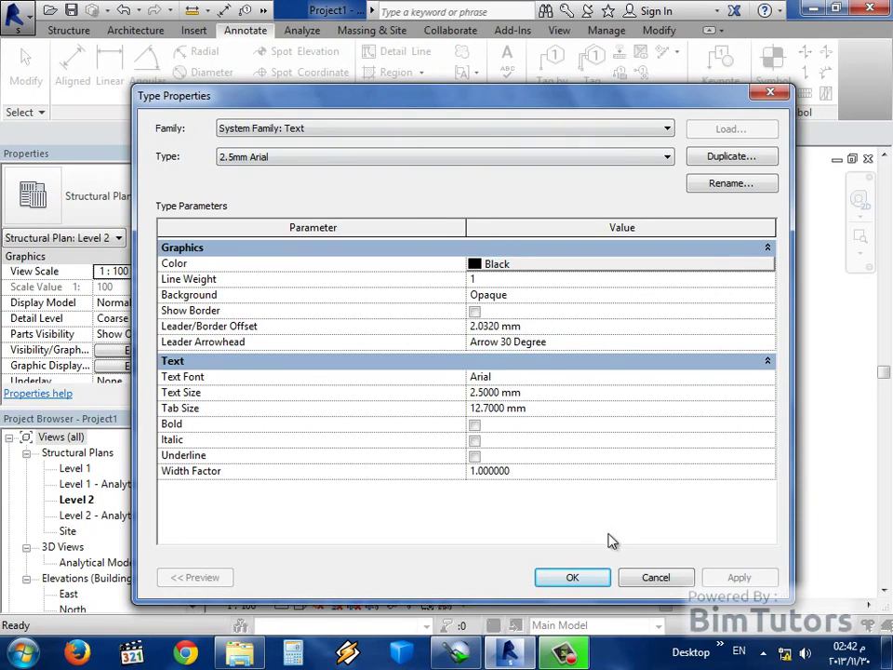
left_click(572, 576)
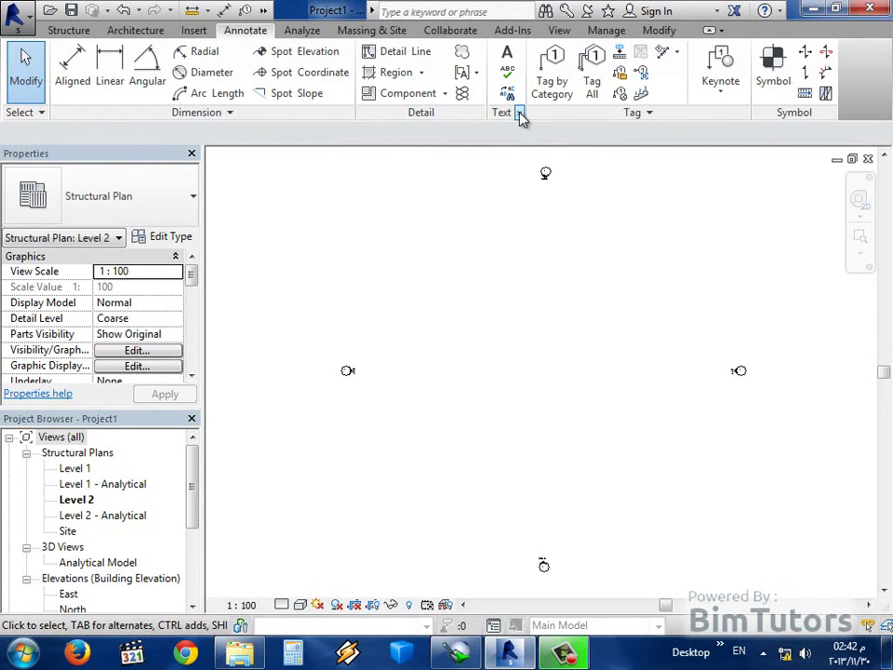
left_click(520, 113)
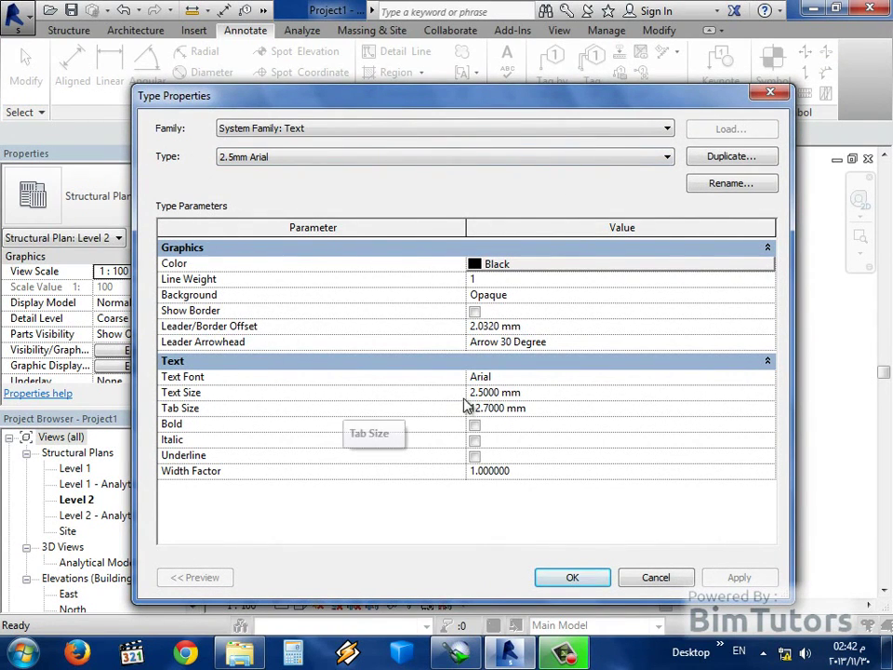
left_click(572, 577)
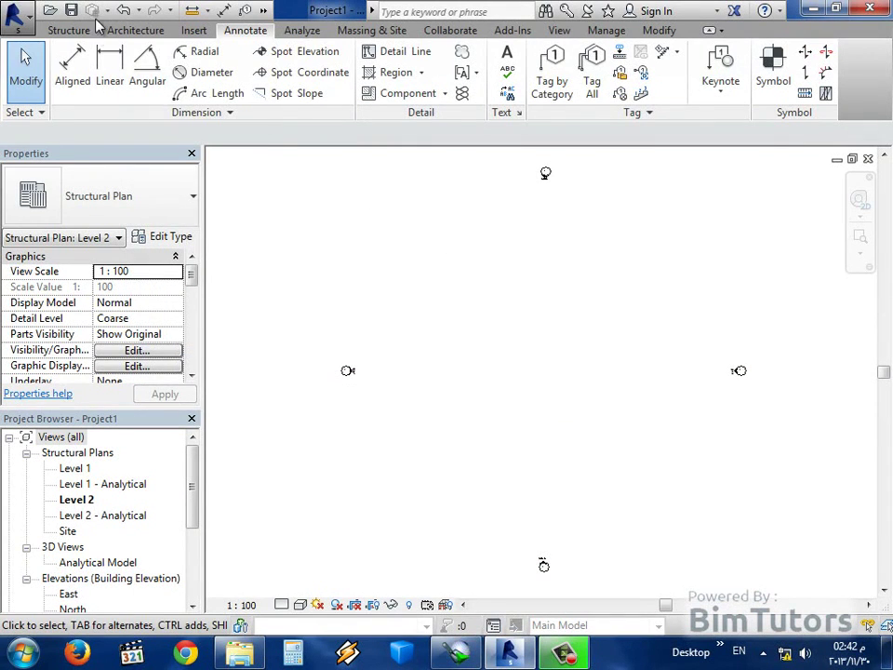
Step: Minimize the ribbon to panel buttons for the Structure tools and preview the Structure and Reinforcement groups
left_click(75, 30)
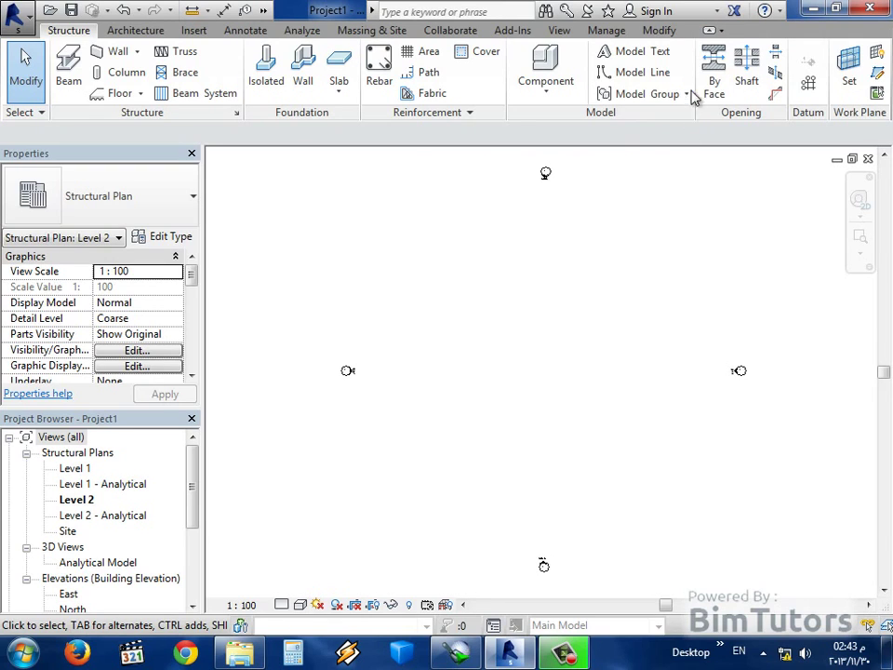
left_click(710, 33)
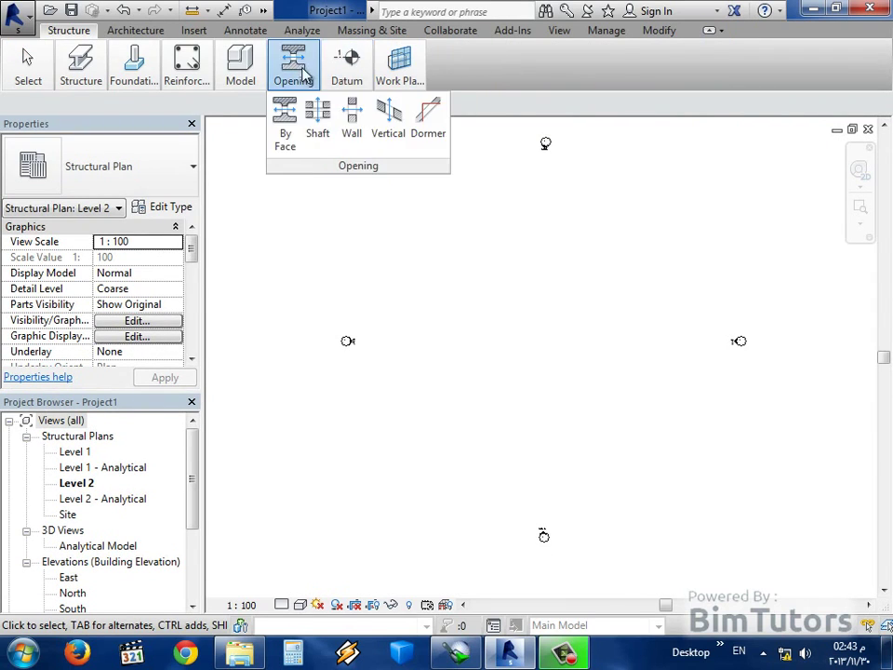
mouse_move(146, 81)
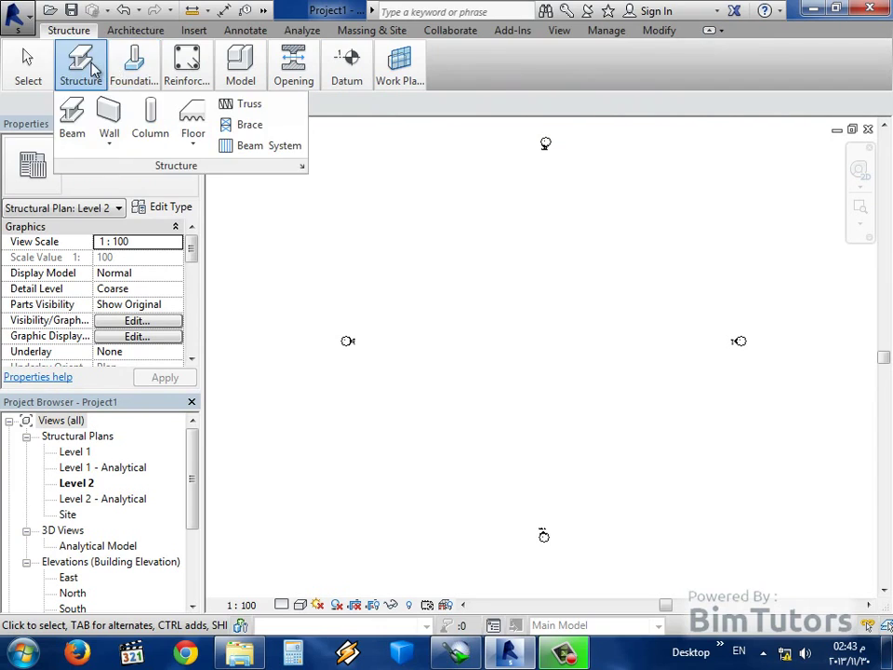
mouse_move(184, 69)
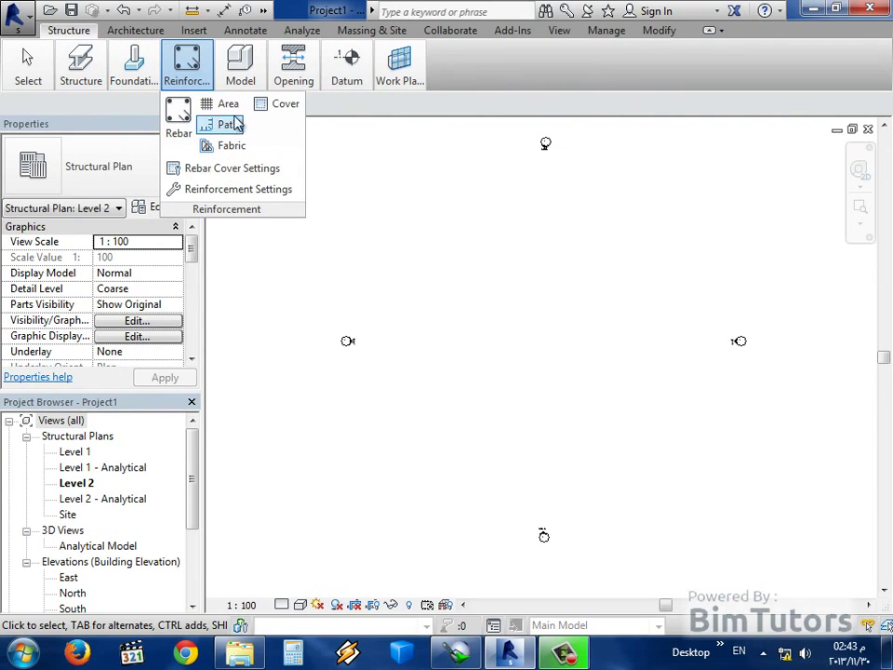
Step: Minimize the ribbon to panel titles and preview the Datum, Opening, Analyze, Annotate and Insert groups
left_click(712, 31)
mouse_move(354, 55)
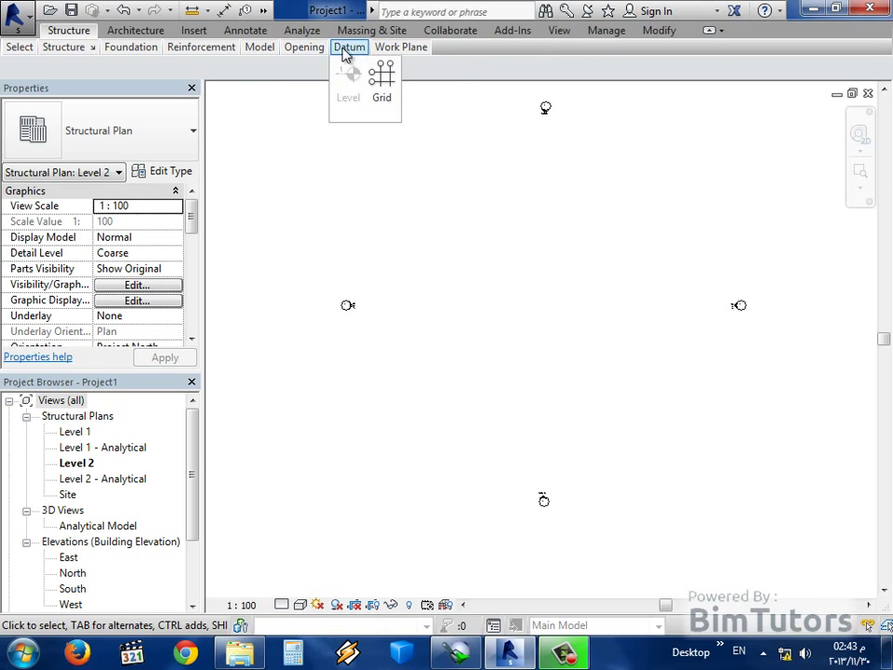
mouse_move(309, 53)
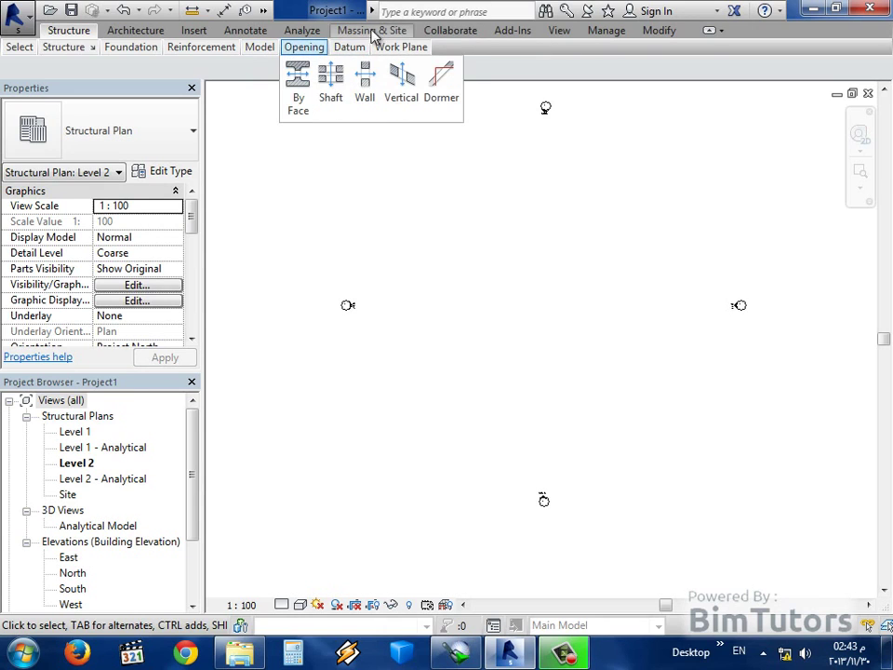
left_click(307, 33)
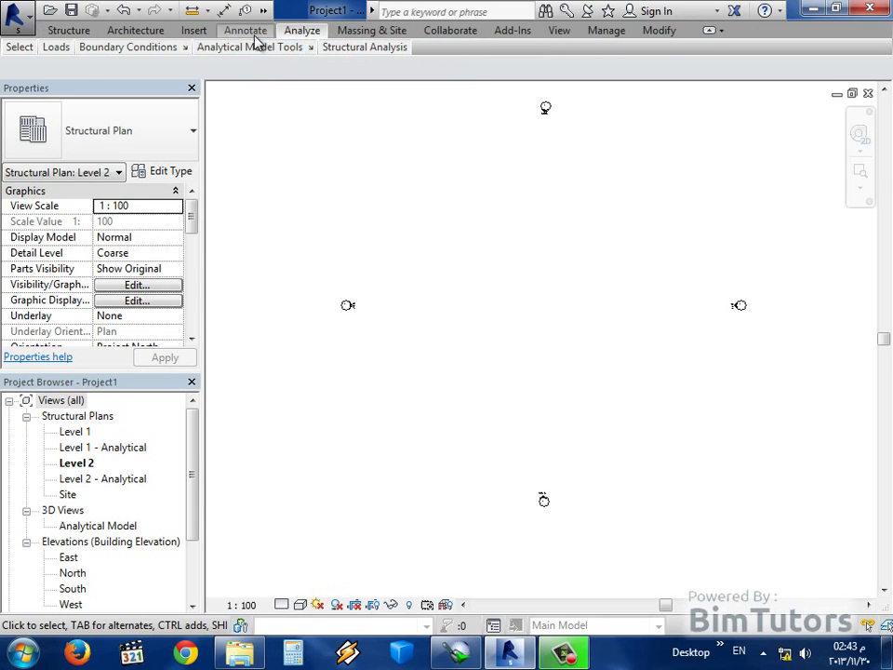
left_click(240, 34)
left_click(201, 33)
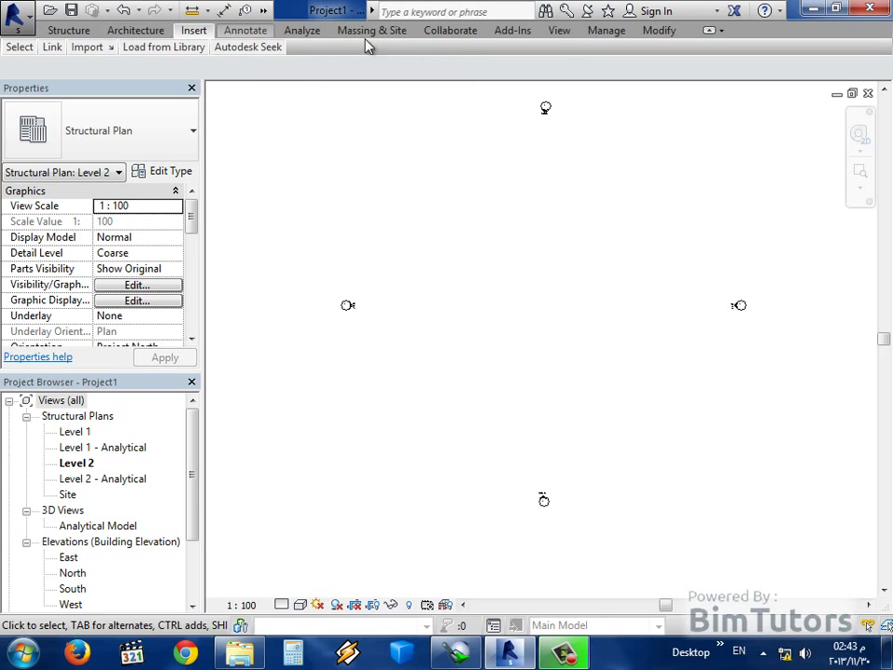
Step: Minimize the ribbon to tabs only and preview the Structure and Architecture tools
left_click(708, 30)
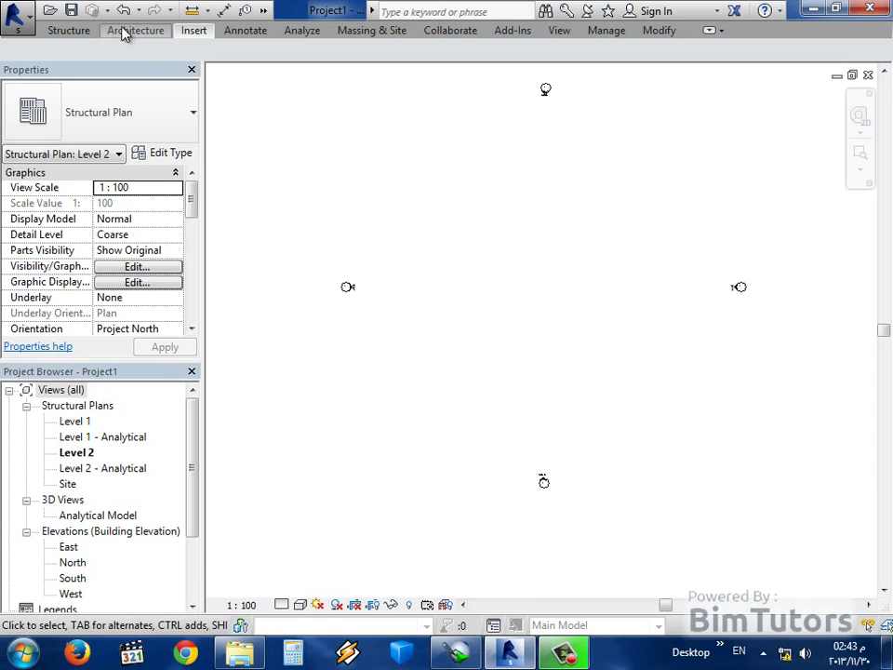
left_click(62, 28)
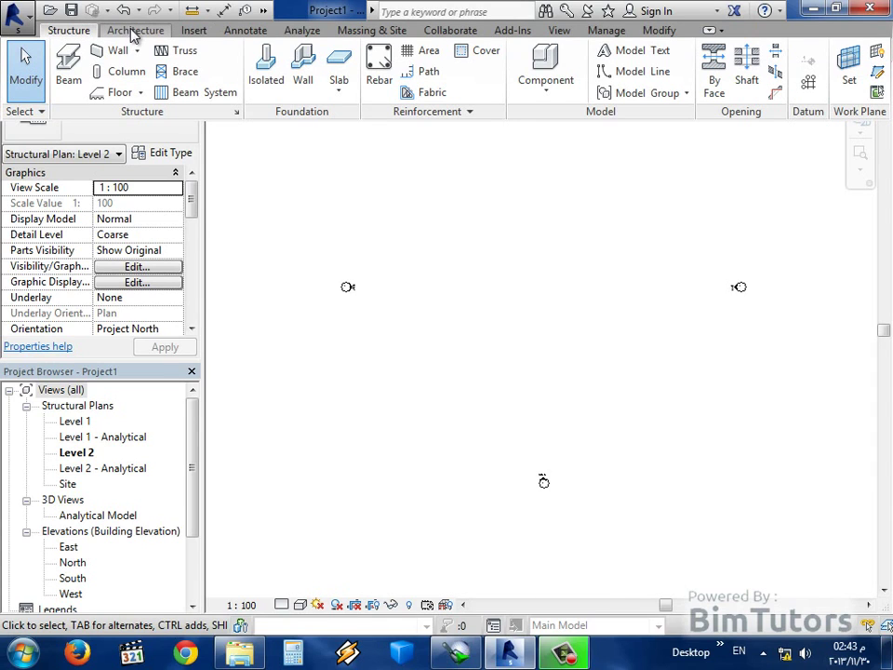
left_click(135, 31)
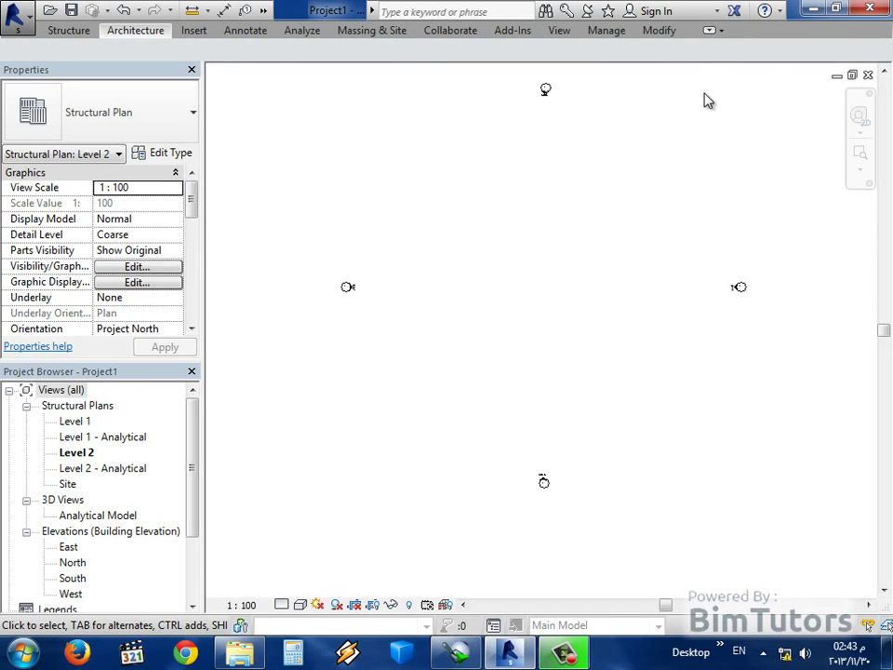
Step: Review the ribbon minimizing options, restore the full ribbon and return to the Structure tools
left_click(721, 32)
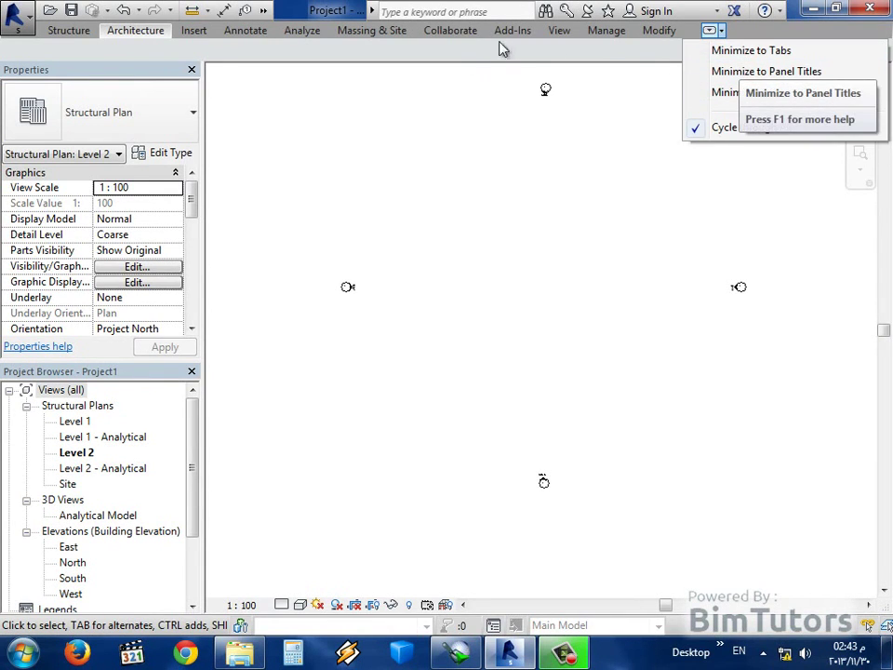
left_click(727, 137)
left_click(722, 32)
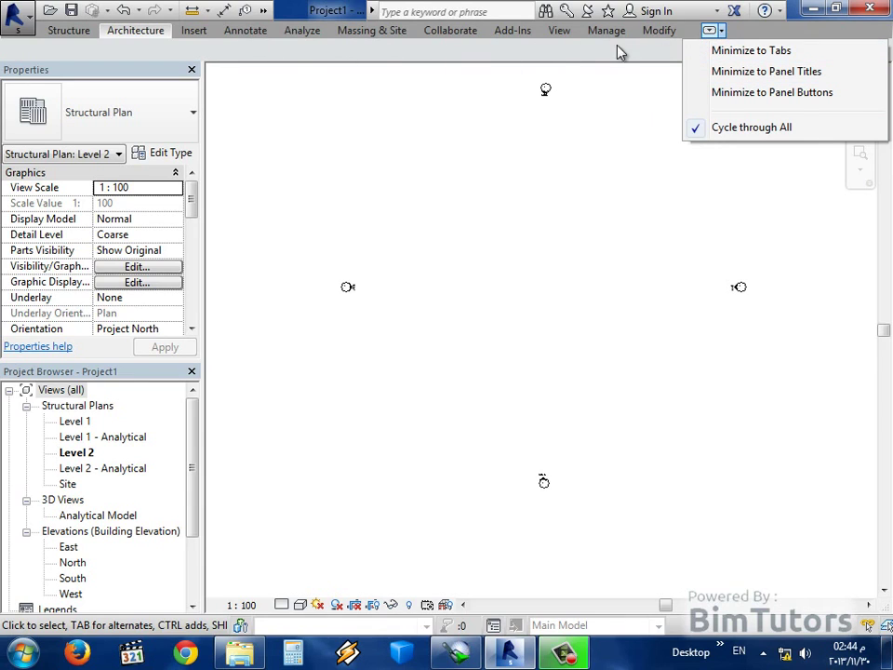
left_click(709, 33)
left_click(710, 31)
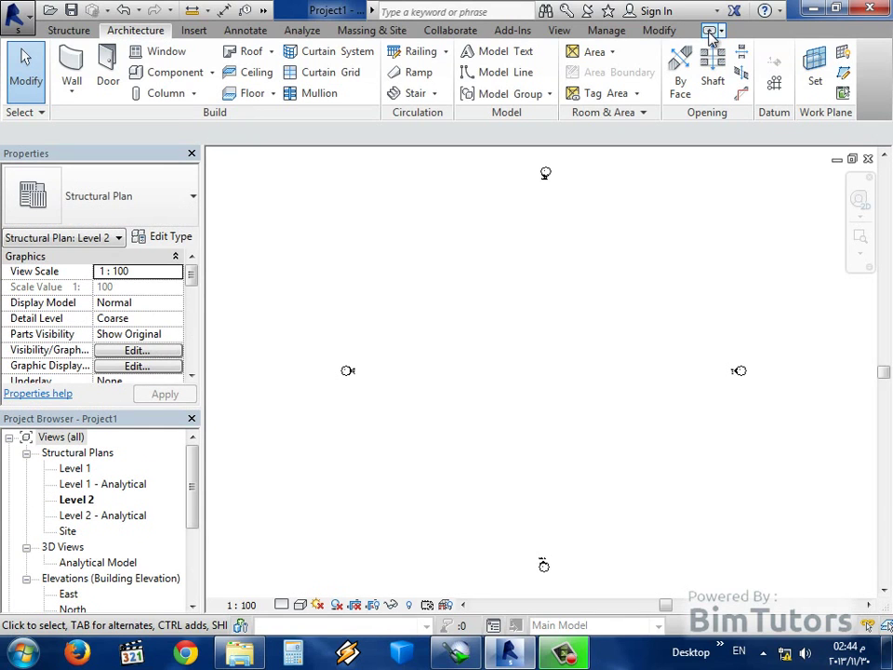
scroll(138, 44, "up", 1)
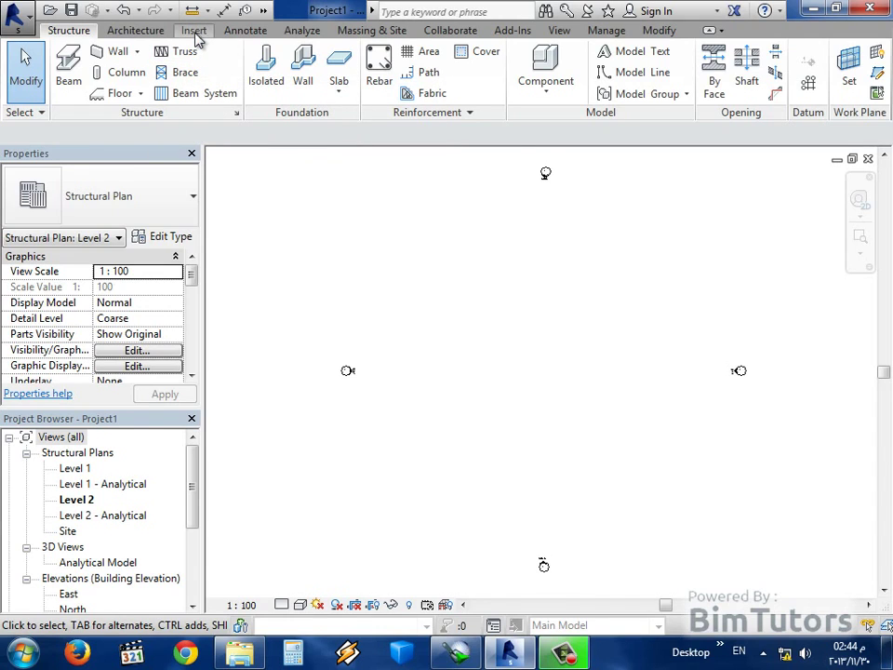
Step: Reorder the ribbon so Insert sits between Structure and Architecture, and check the Structure, Architecture and Insert tools
left_click_drag(186, 30, 117, 32)
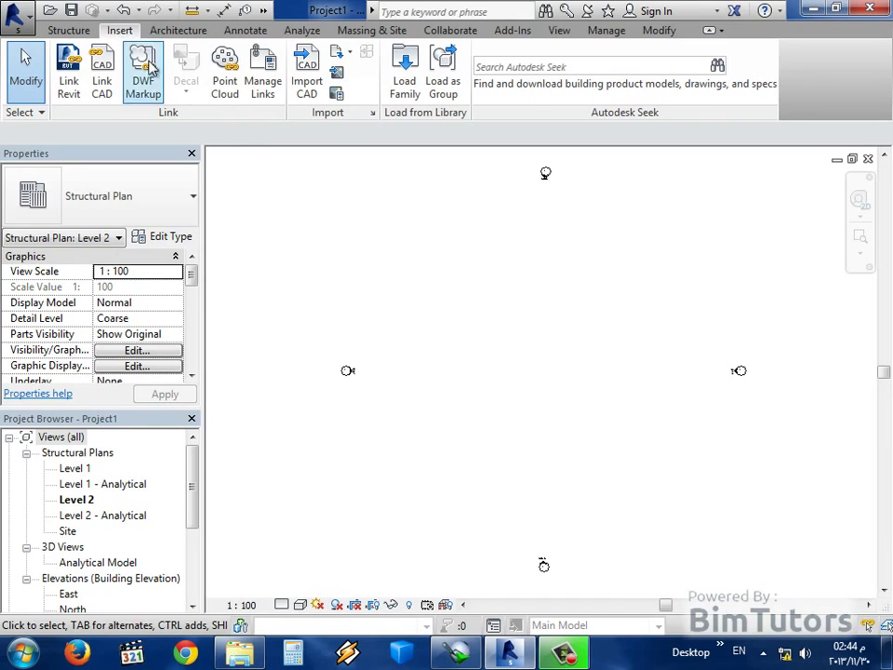
left_click(86, 32)
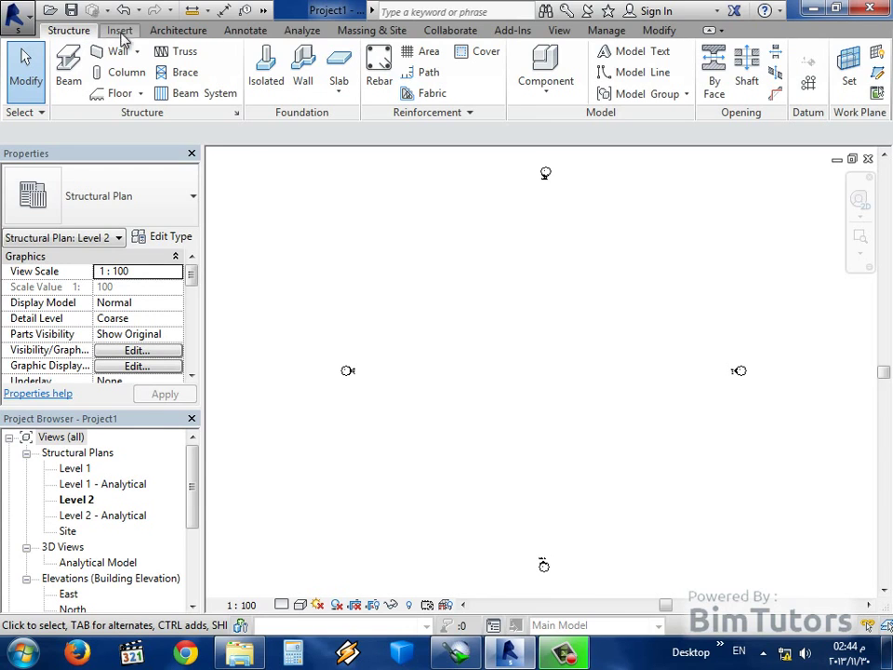
left_click(181, 32)
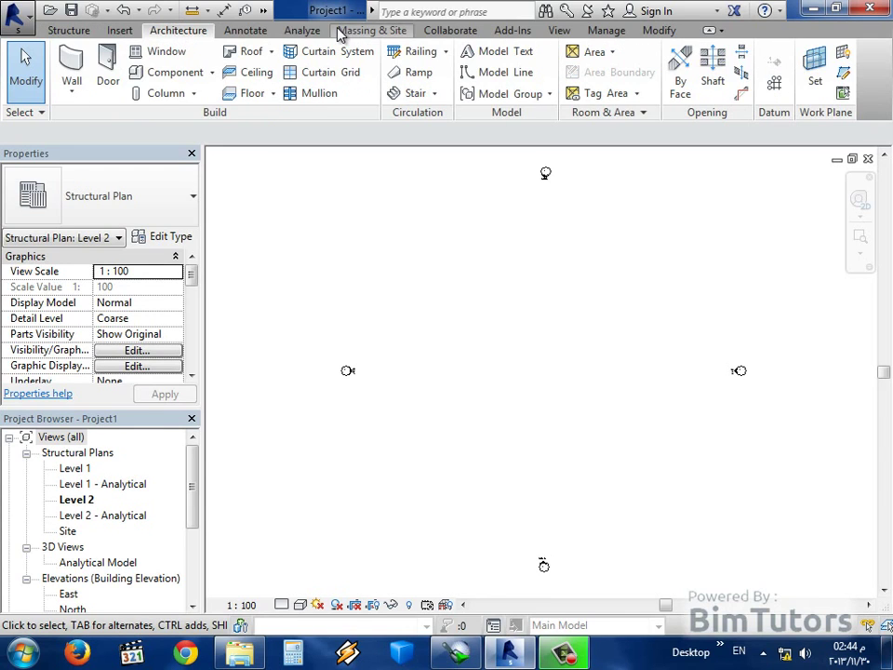
left_click(346, 30)
left_click(128, 32)
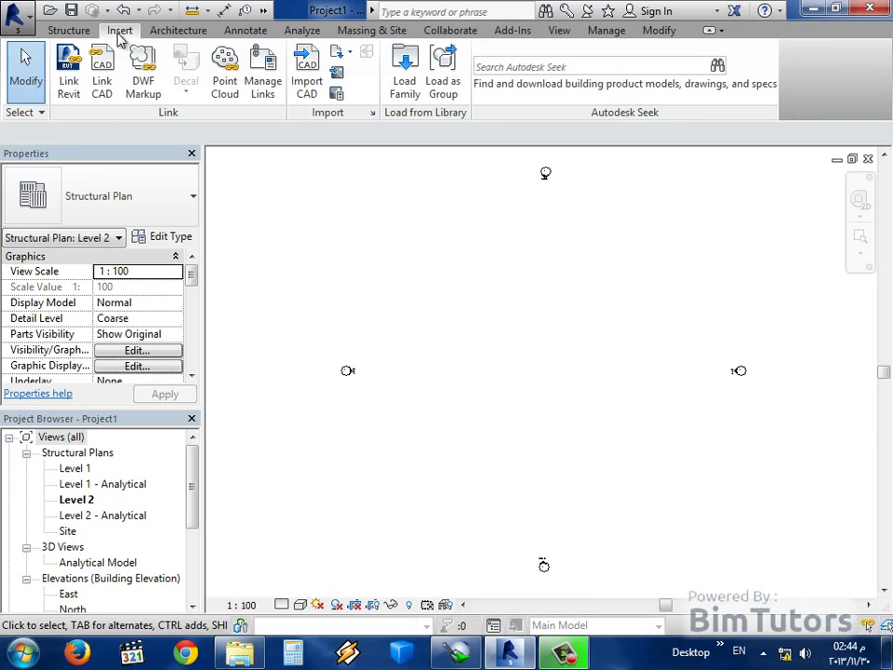
Step: Restore Insert to its place after Architecture in the ribbon order and return to the Structure tools
mouse_move(119, 35)
left_mouse_down()
mouse_move(205, 35)
mouse_move(183, 35)
left_mouse_up()
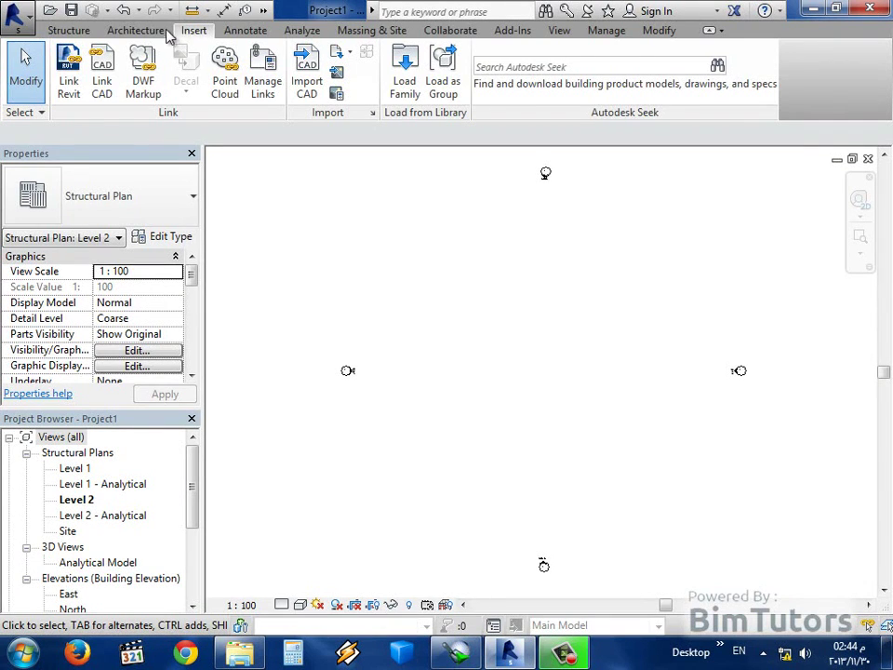
left_click(140, 32)
left_click(92, 31)
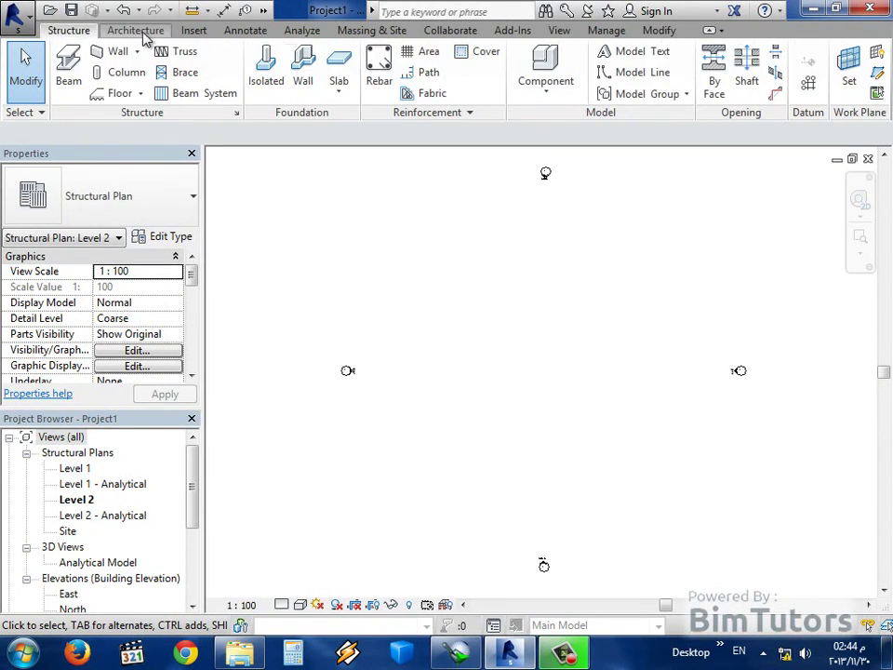
left_click(143, 33)
left_click(92, 31)
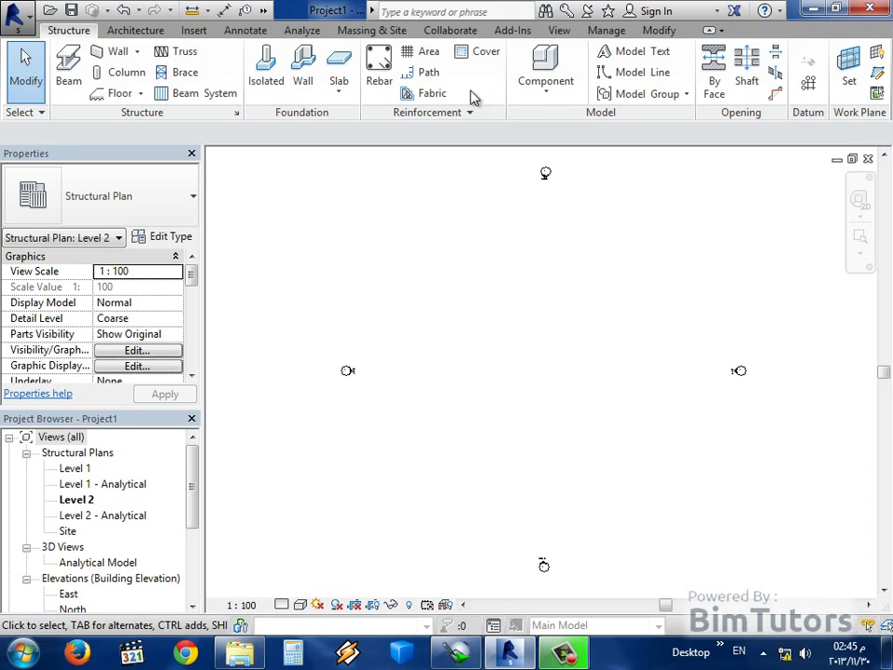
Step: Move the Reinforcement group ahead of Foundation within the Structure tools and restore it to its place before Model
left_click_drag(471, 97, 286, 96)
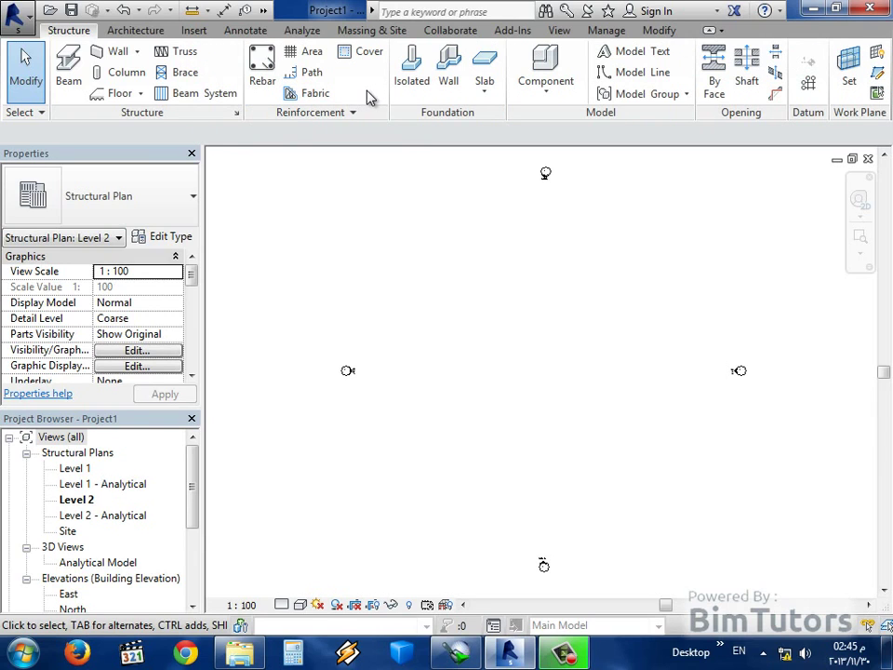
left_click_drag(368, 102, 471, 99)
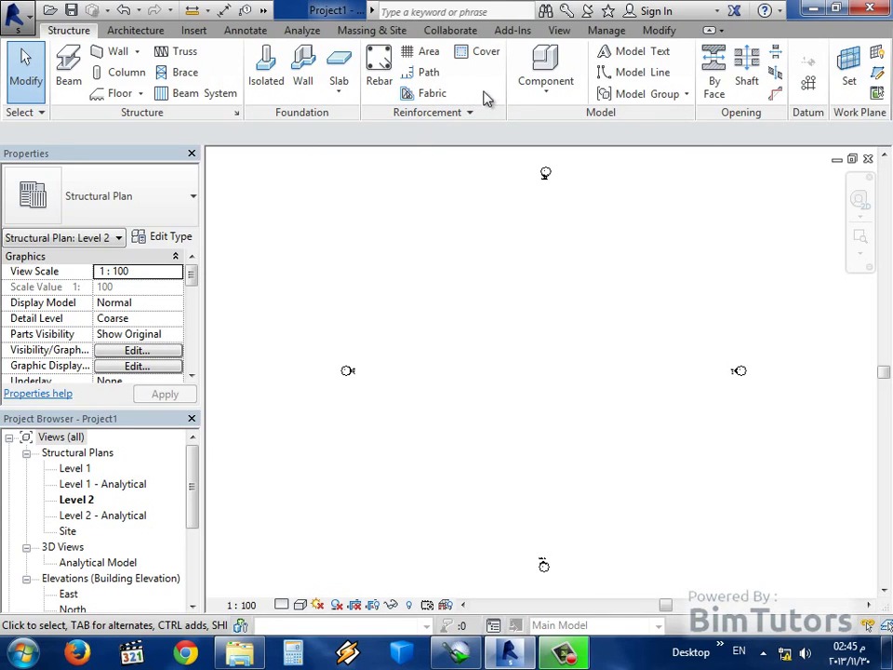
Step: Float the Reinforcement group over the drawing area and place it near the view's upper-left corner
left_click_drag(483, 98, 451, 237)
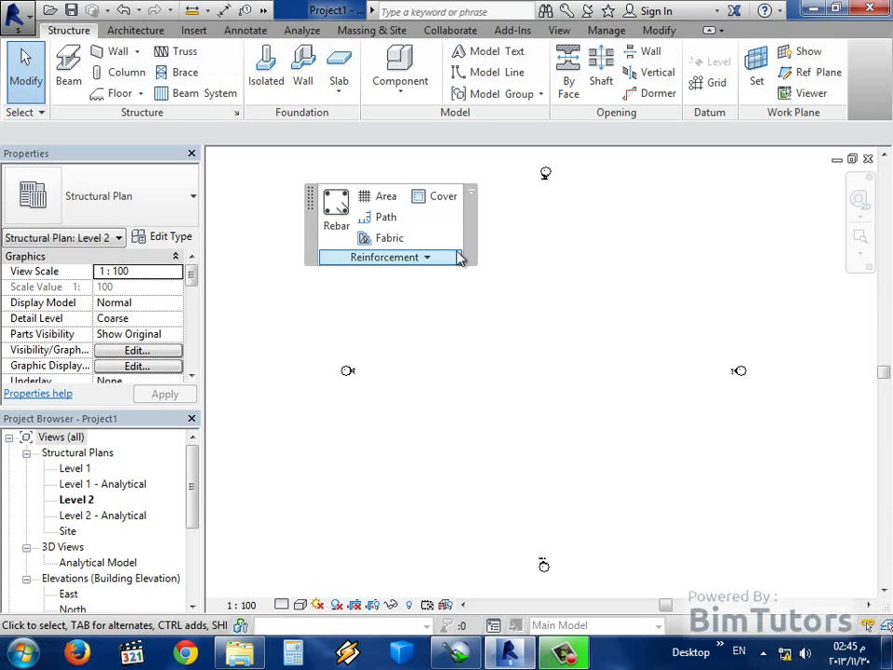
left_click_drag(442, 237, 330, 197)
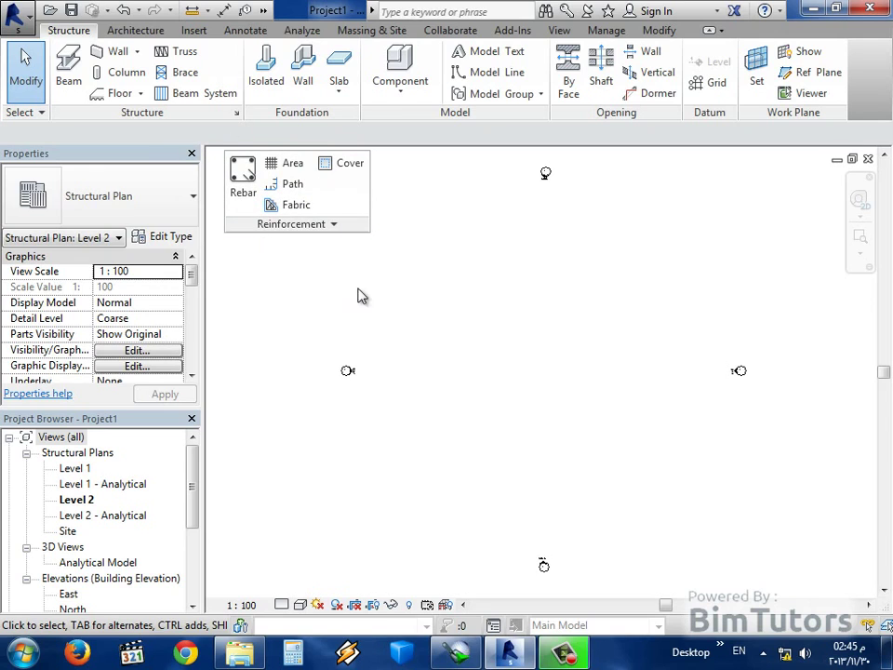
Step: Check the floating Reinforcement group while viewing the Insert, Analyze and Structure tools, and return it to the ribbon
left_click(197, 30)
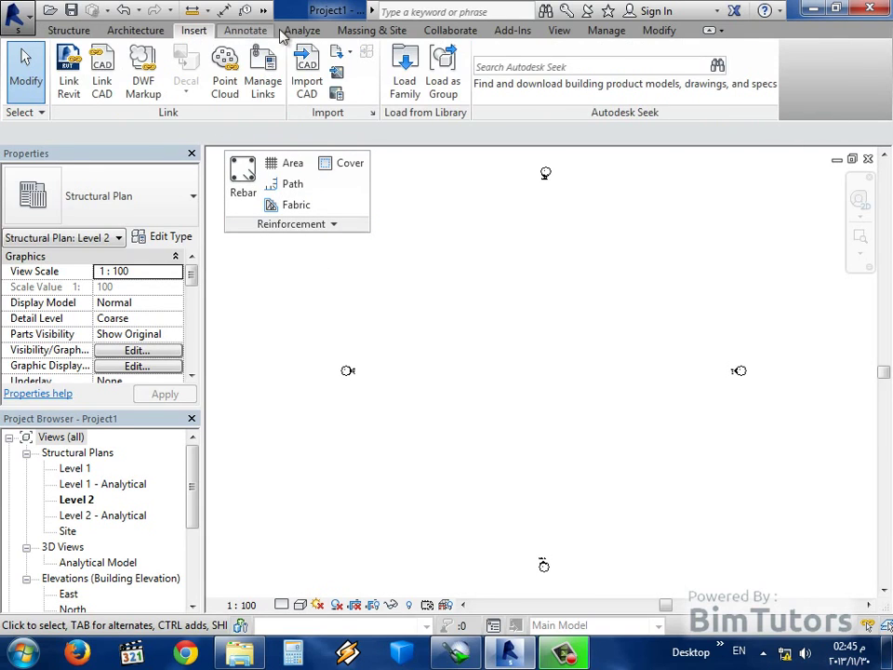
scroll(244, 30, "down", 2)
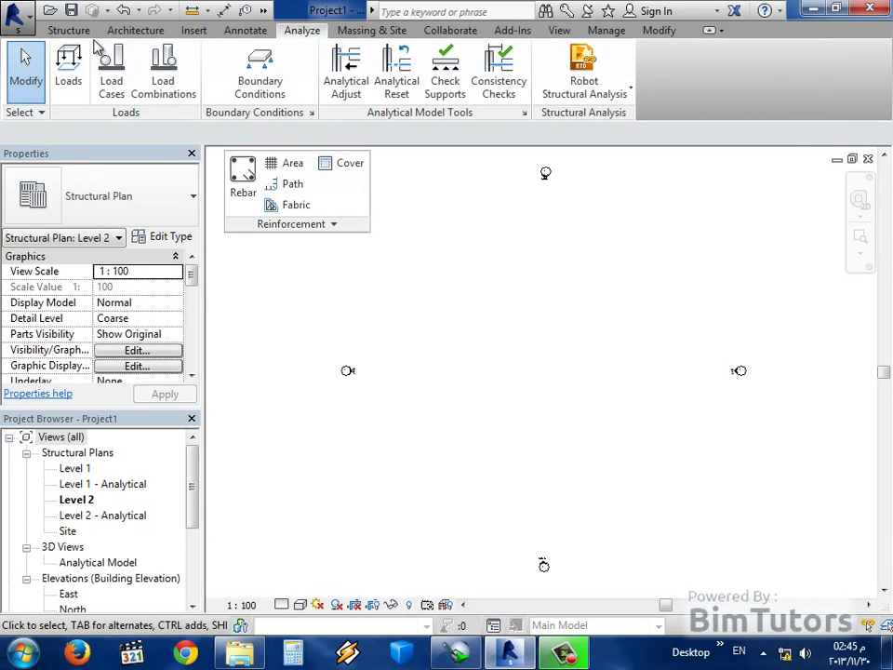
scroll(96, 46, "up", 4)
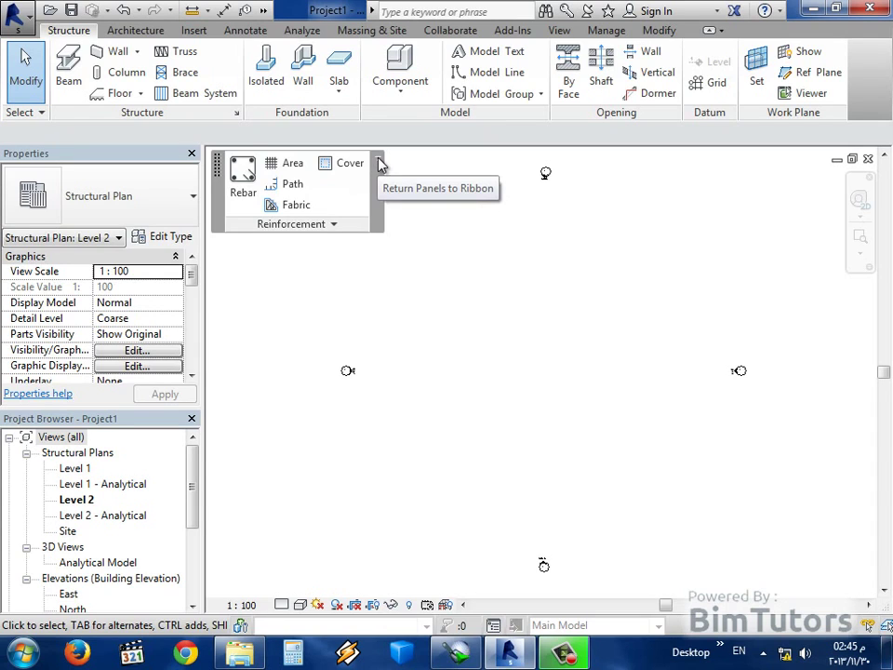
left_click(380, 164)
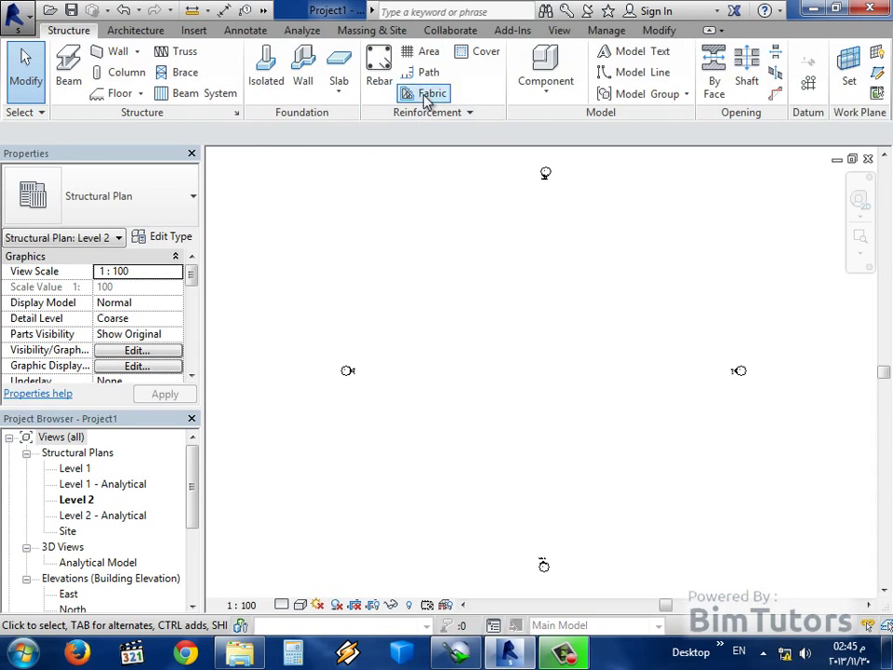